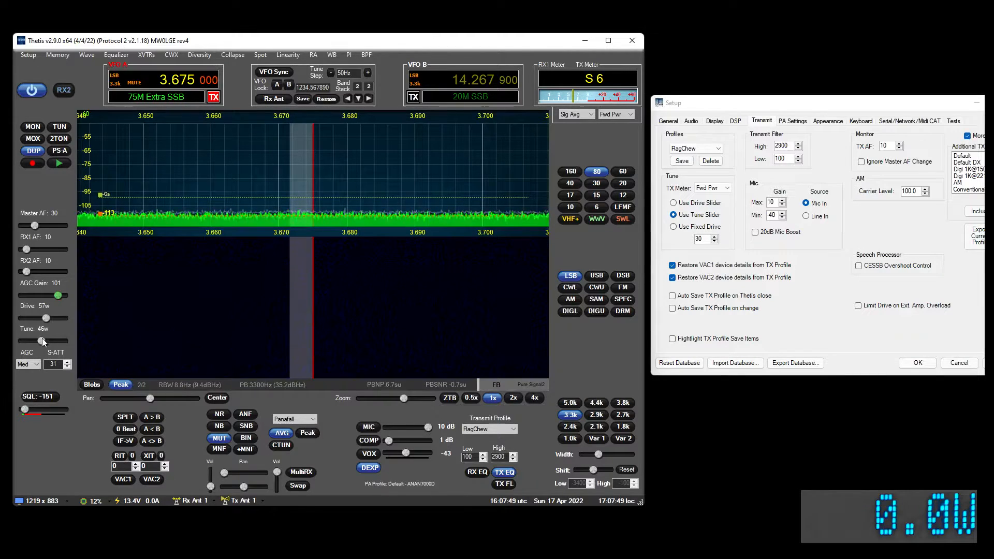
Create a new PA gain profile named "Test 100W"
left_click(790, 123)
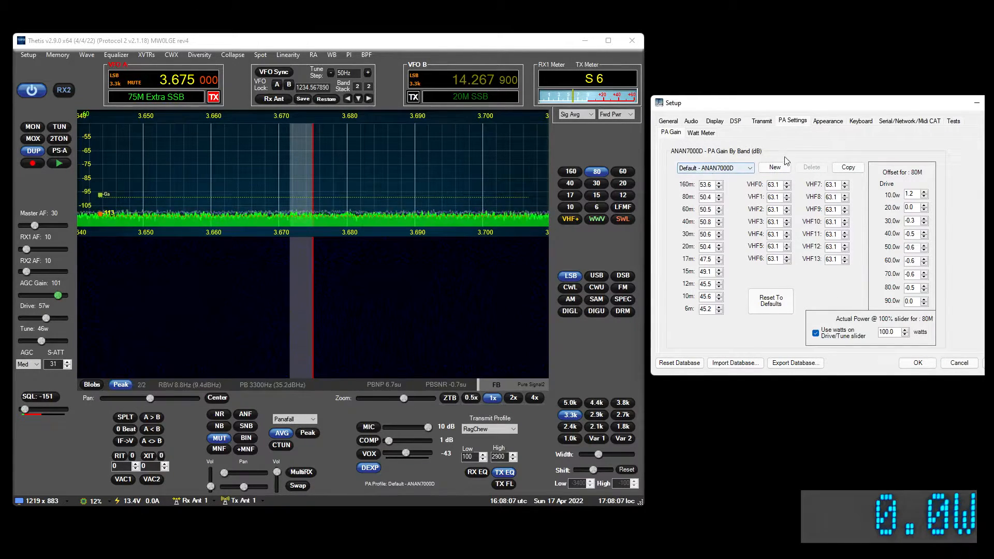
left_click(775, 168)
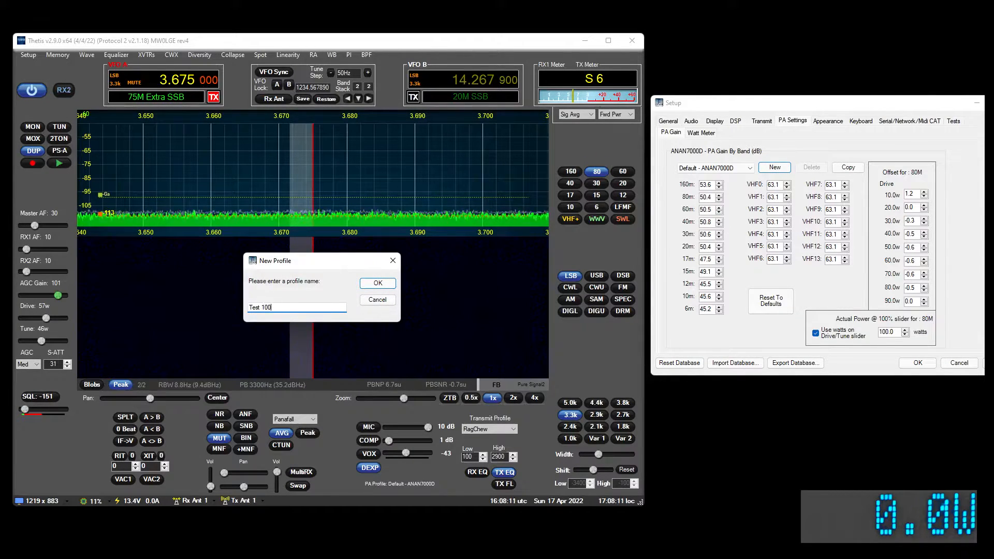
key("Return")
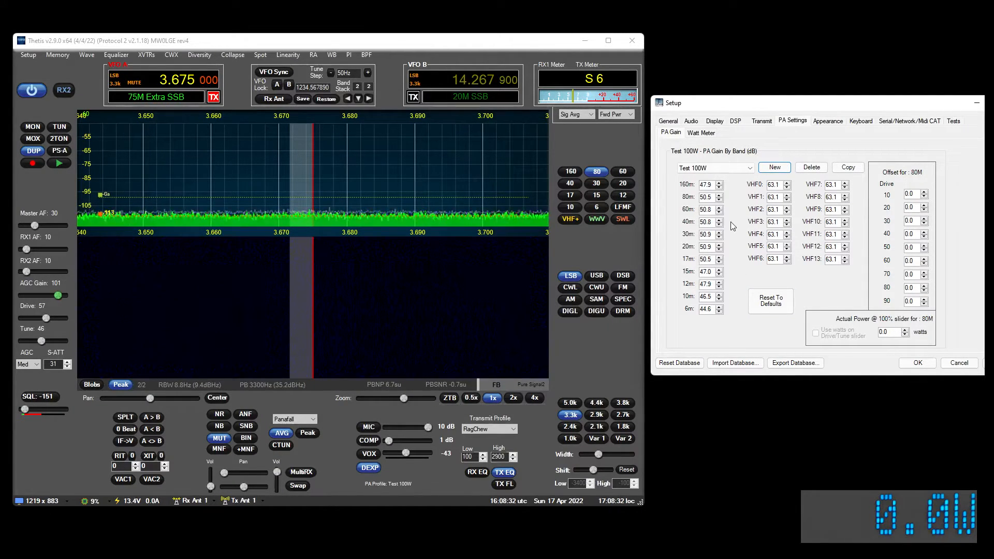
Set the 80m PA gain in the Test 100W profile to 80.0 dB
left_click(706, 197)
left_click_drag(712, 198, 673, 208)
type("800")
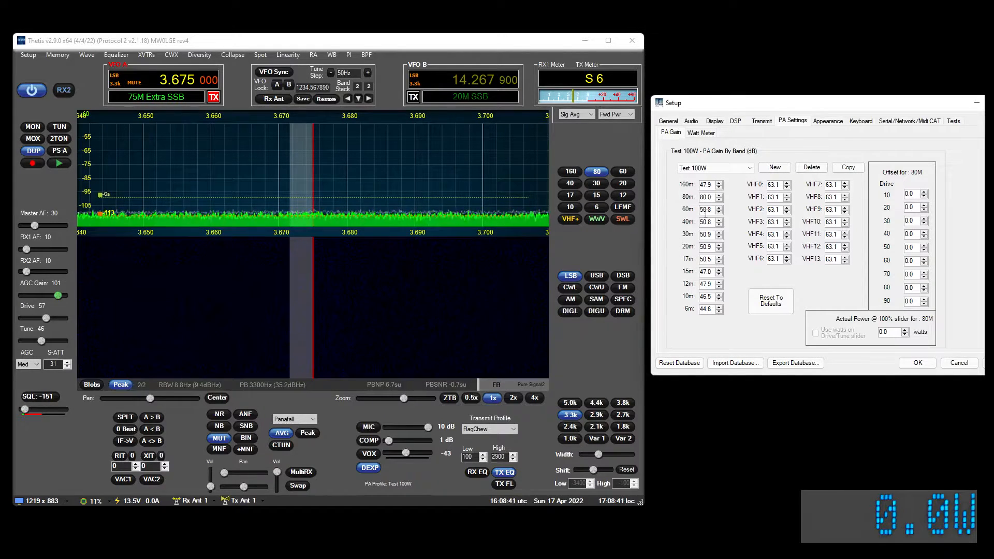
Transmit a tune carrier with Tune at 100, lower the 80m PA gain to 50.2, and stop transmitting
mouse_move(45, 341)
left_mouse_down()
mouse_move(71, 340)
mouse_move(50, 342)
left_mouse_up()
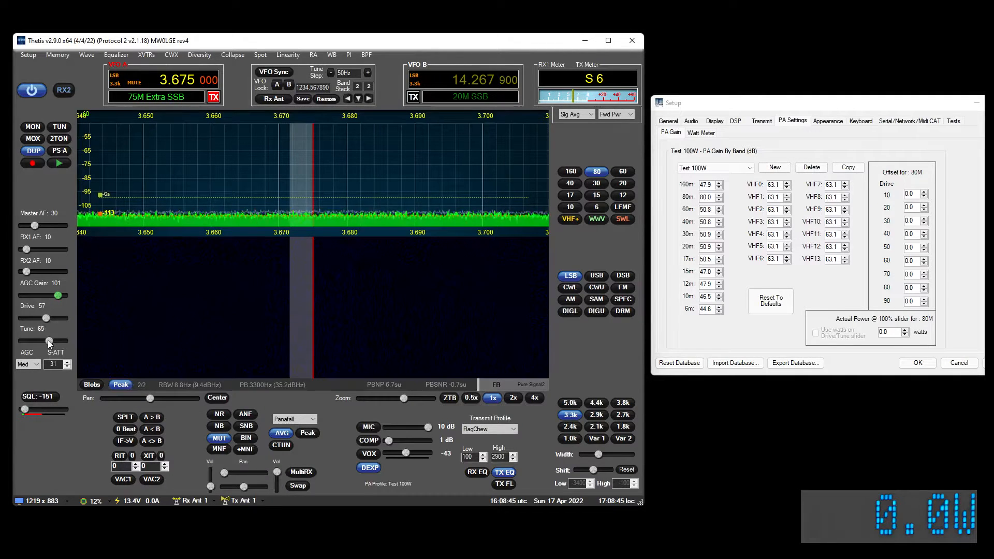
left_click(60, 127)
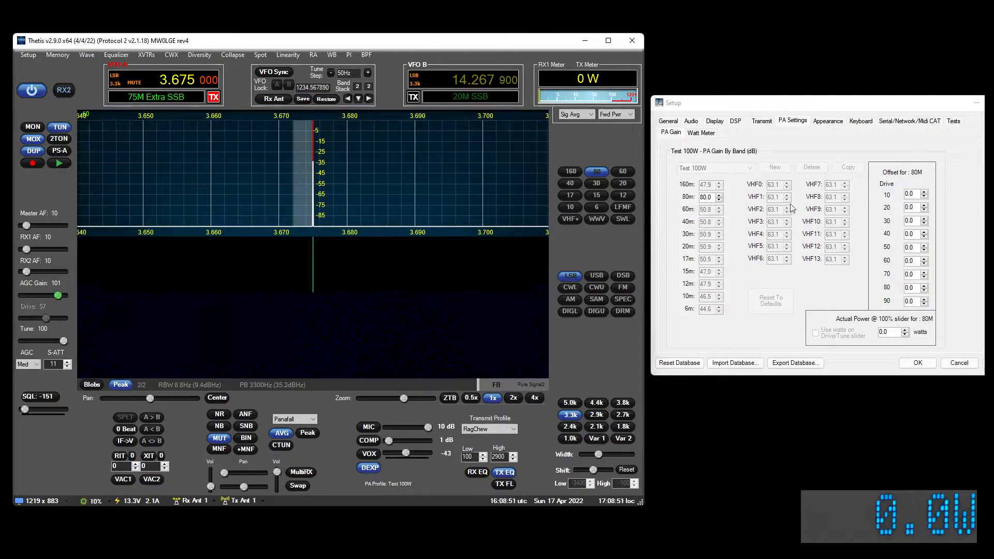
left_click(710, 197)
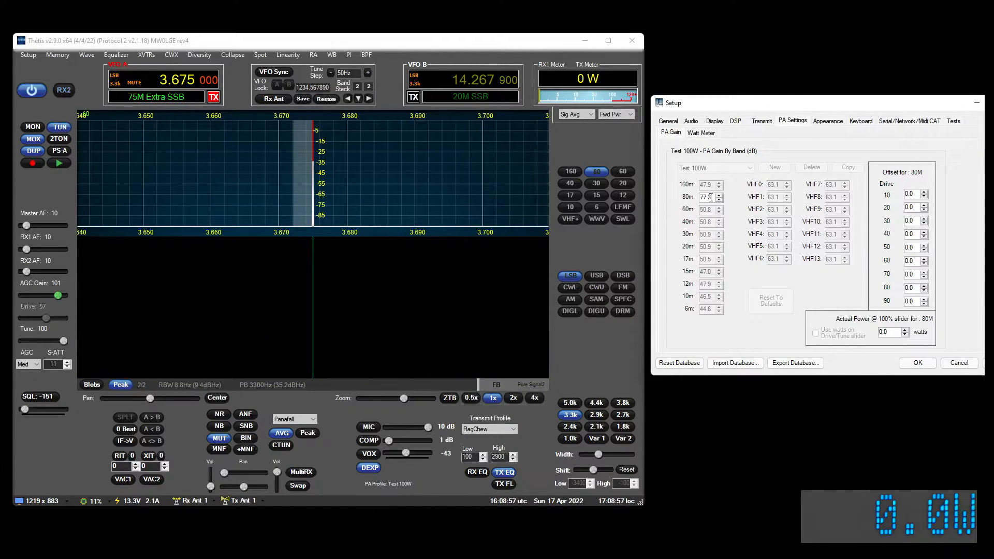
scroll(710, 197, "down", 14)
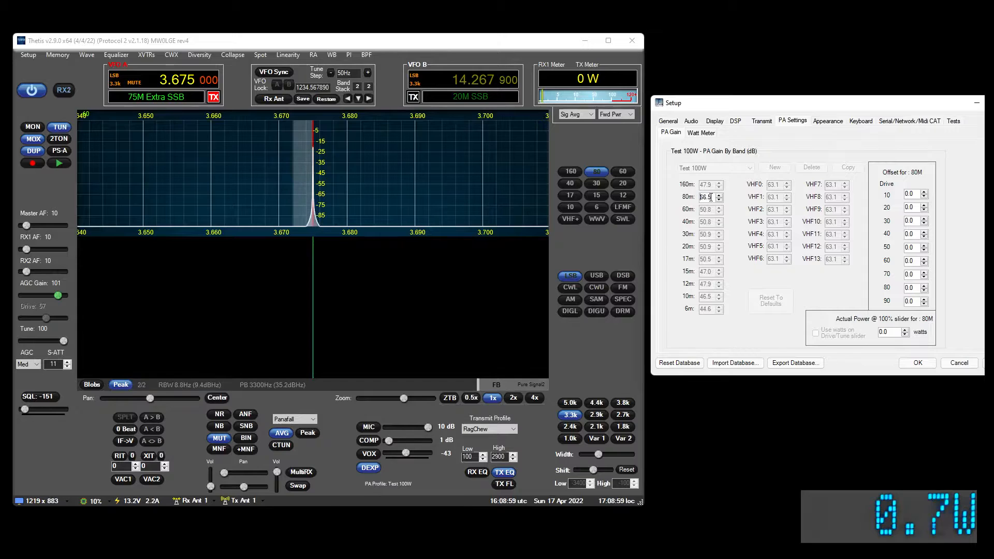
scroll(710, 197, "down", 20)
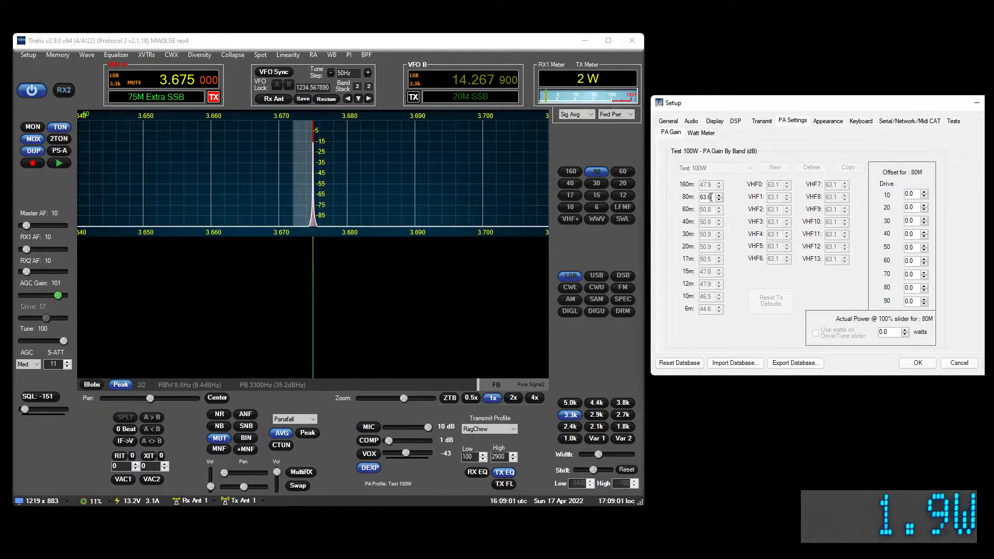
scroll(710, 198, "down", 10)
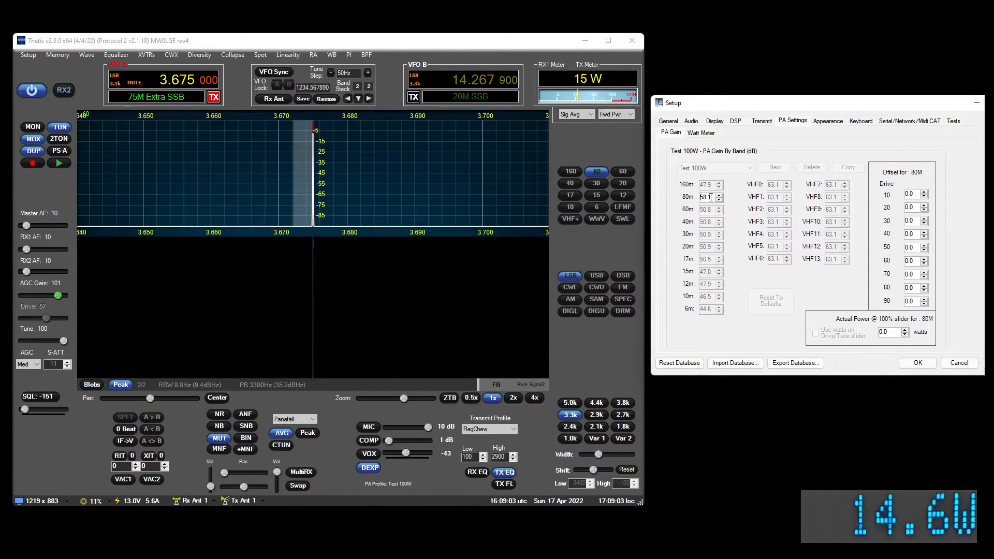
scroll(710, 197, "down", 7)
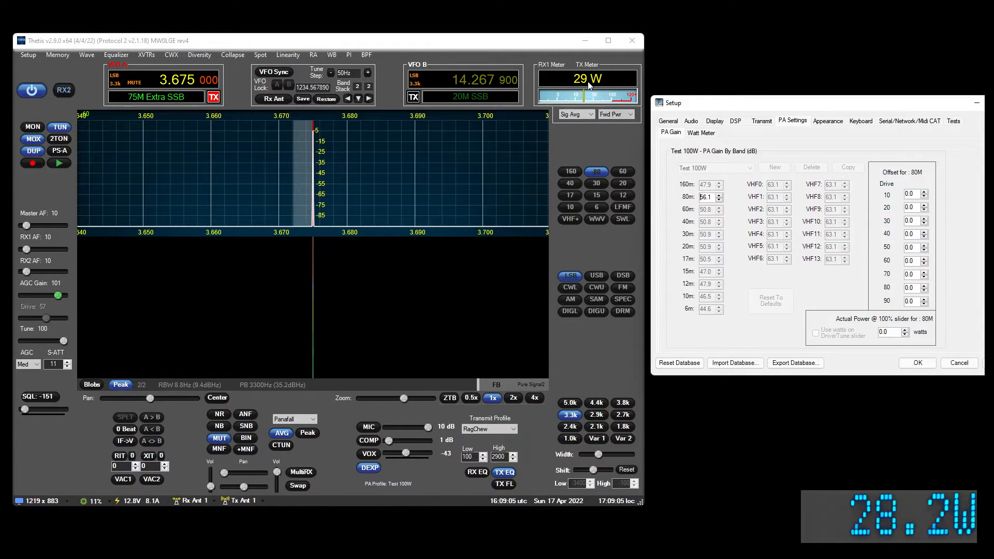
scroll(710, 196, "down", 15)
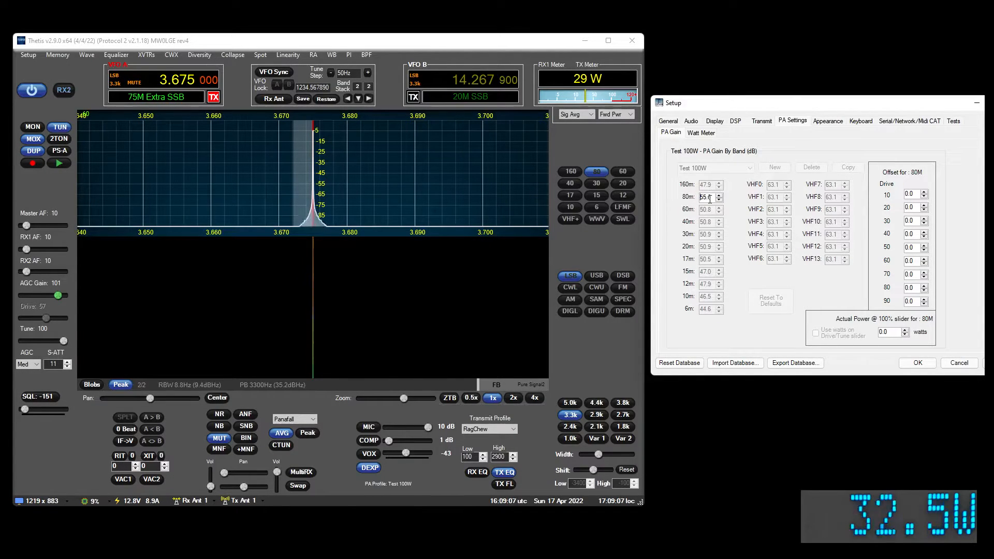
scroll(710, 197, "down", 10)
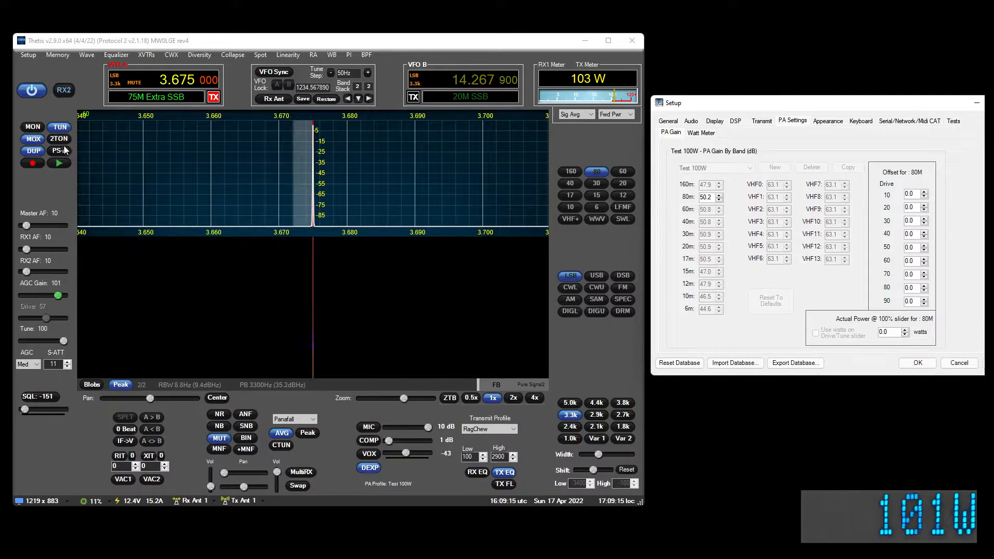
left_click(64, 127)
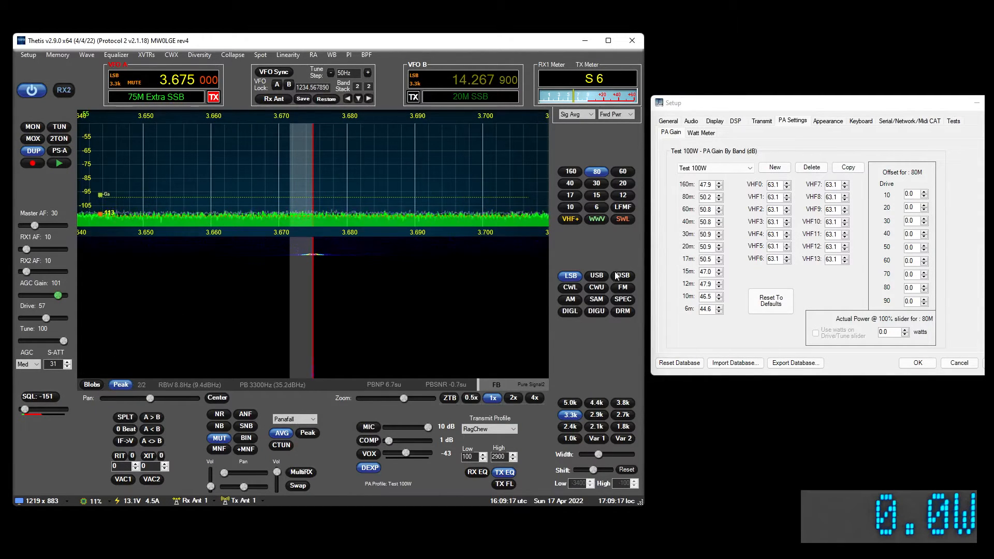
Test the full tune output and set the actual power at 100% slider for 80M to 102.0 watts
left_click(60, 127)
left_click(62, 128)
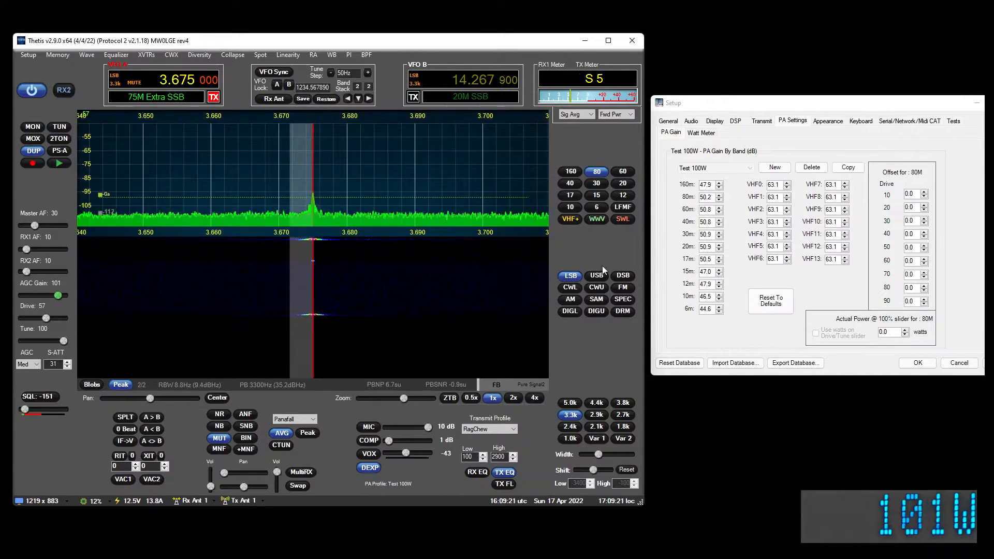
left_click(846, 335)
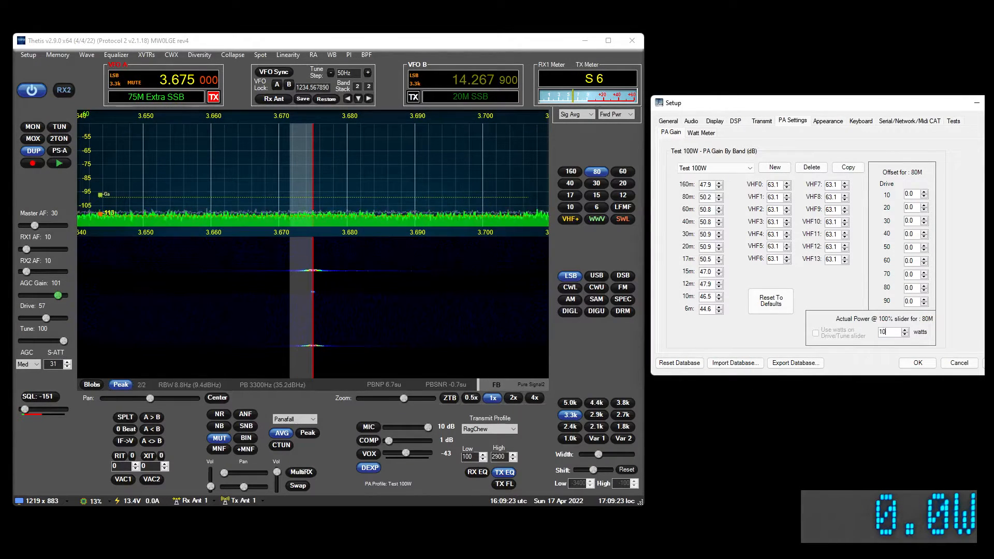
type("102.0")
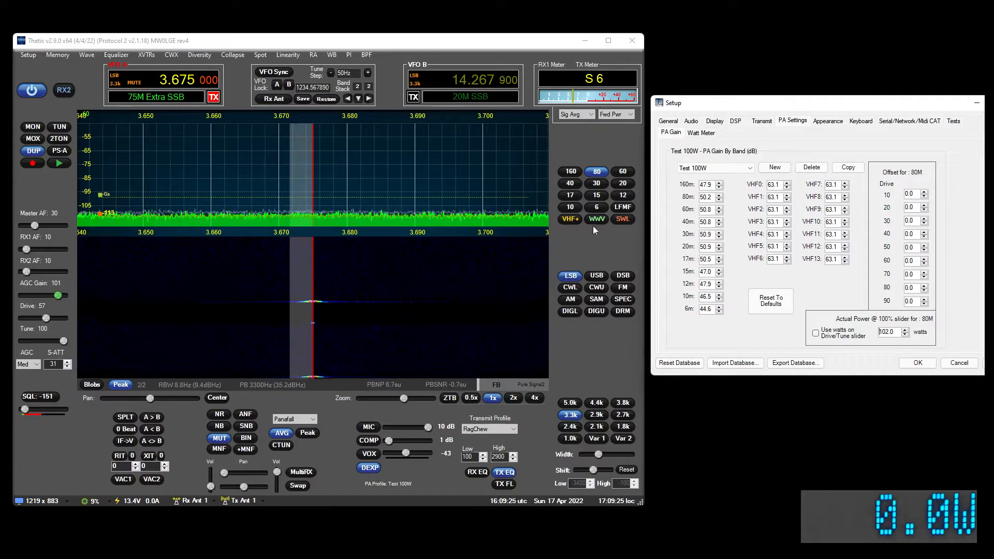
left_click(67, 125)
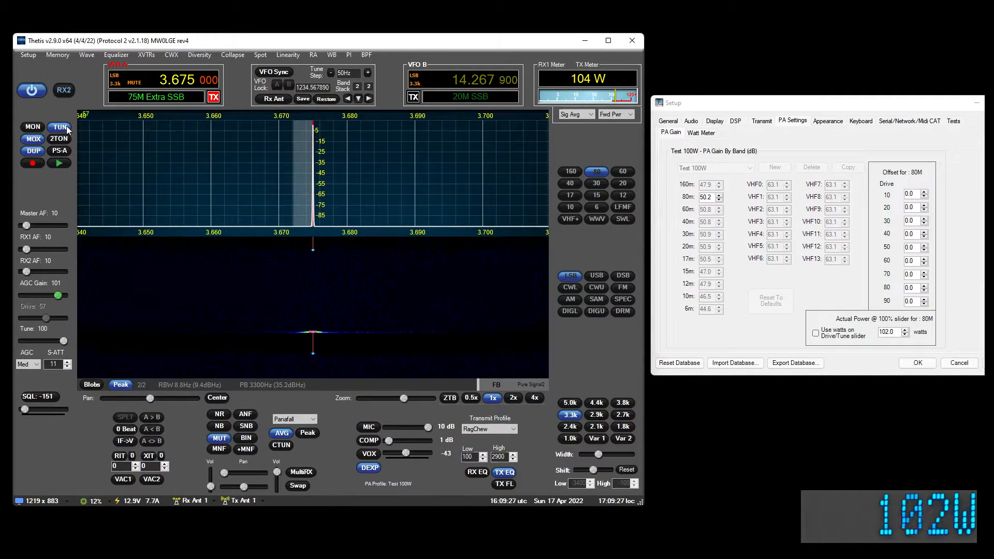
left_click(66, 126)
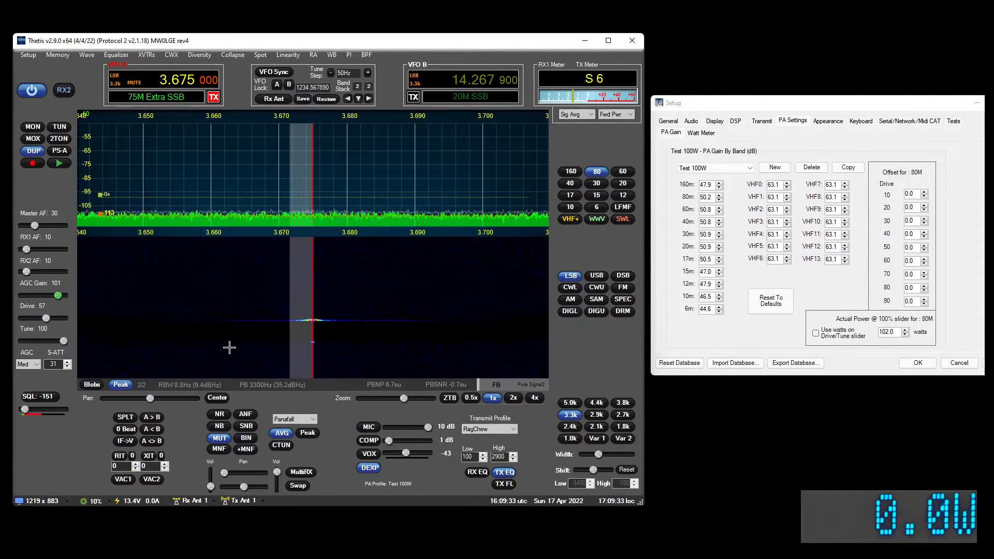
Transmit a tune carrier and raise Tune stepwise from 10 to 90 to compare output power, then lower it to 0 and stop transmitting
left_click_drag(64, 340, 22, 340)
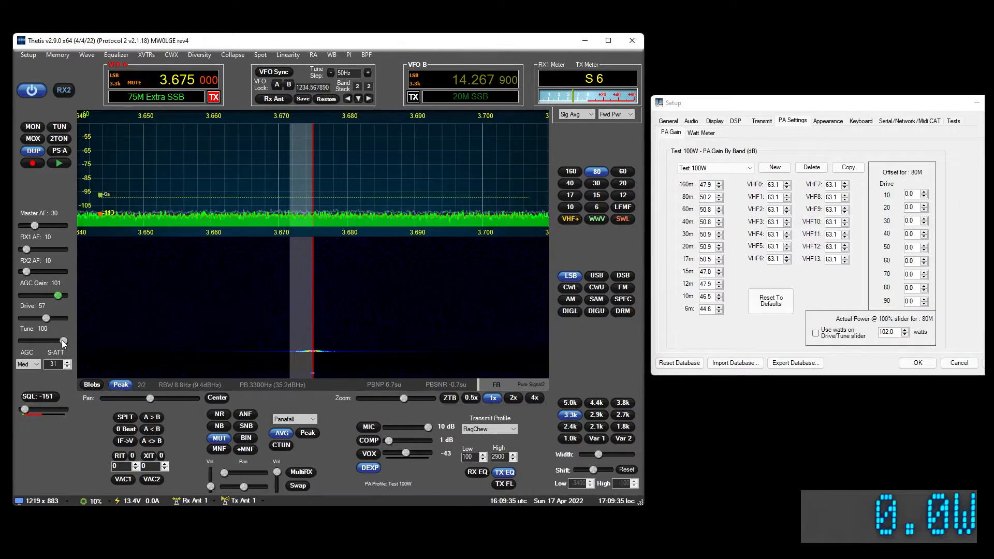
left_click(59, 126)
left_click(26, 340)
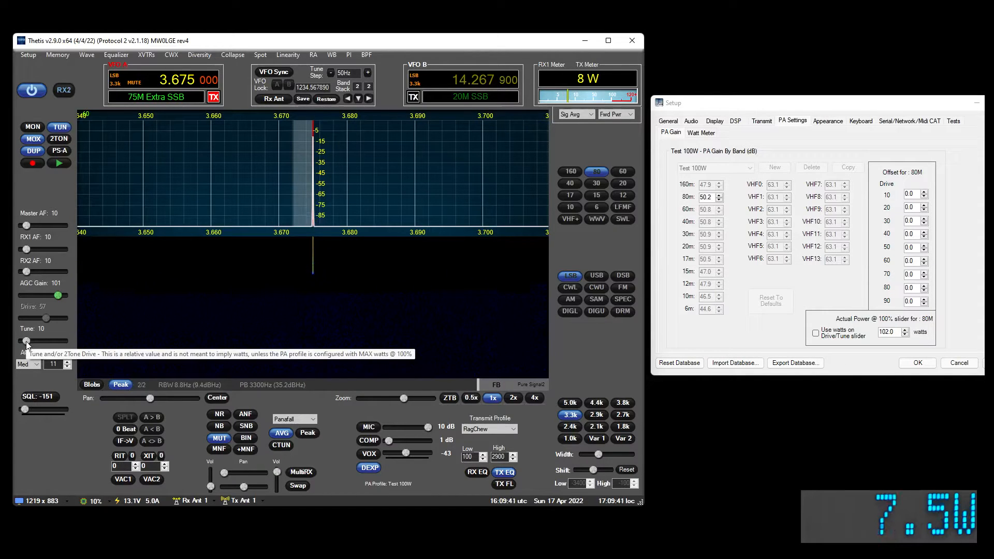
scroll(27, 342, "up", 9)
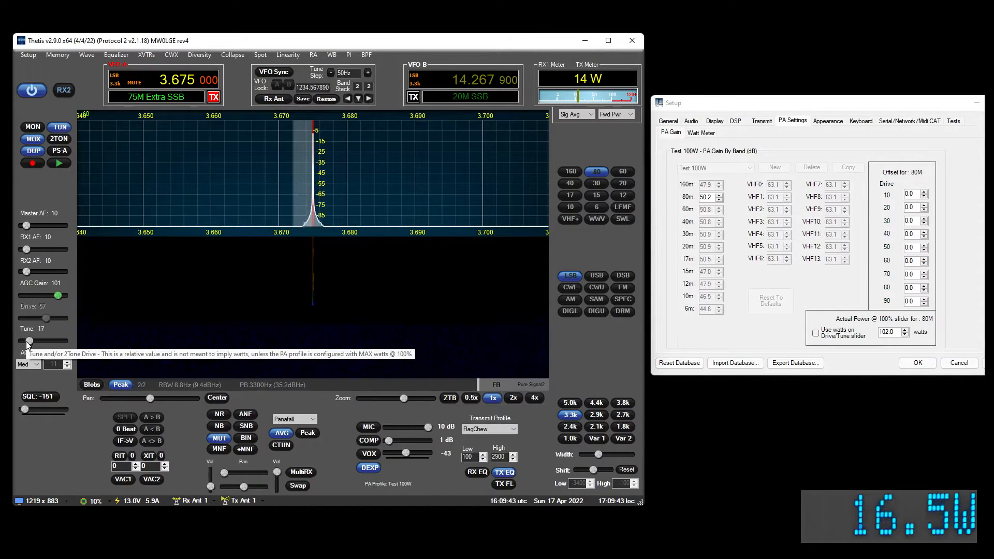
scroll(27, 344, "up", 1)
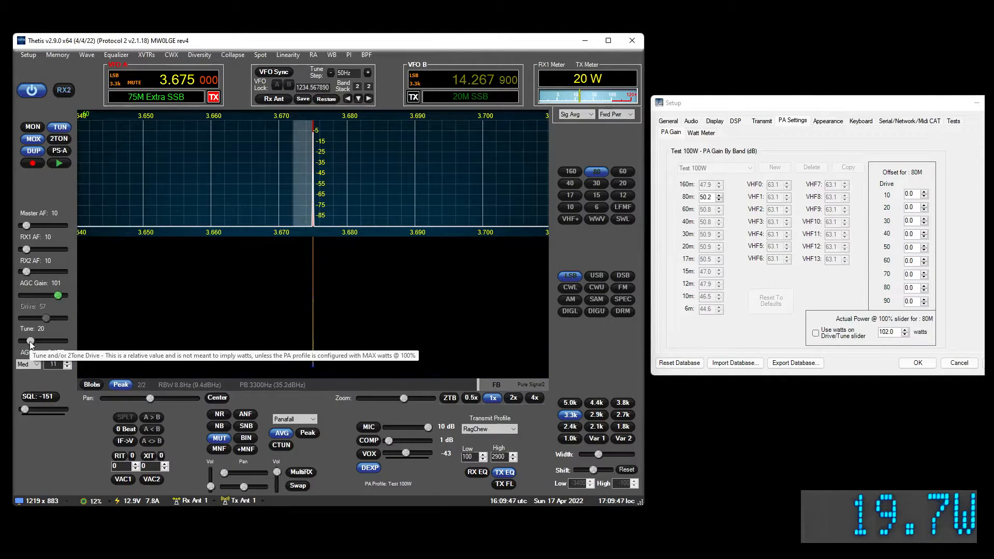
scroll(30, 340, "up", 10)
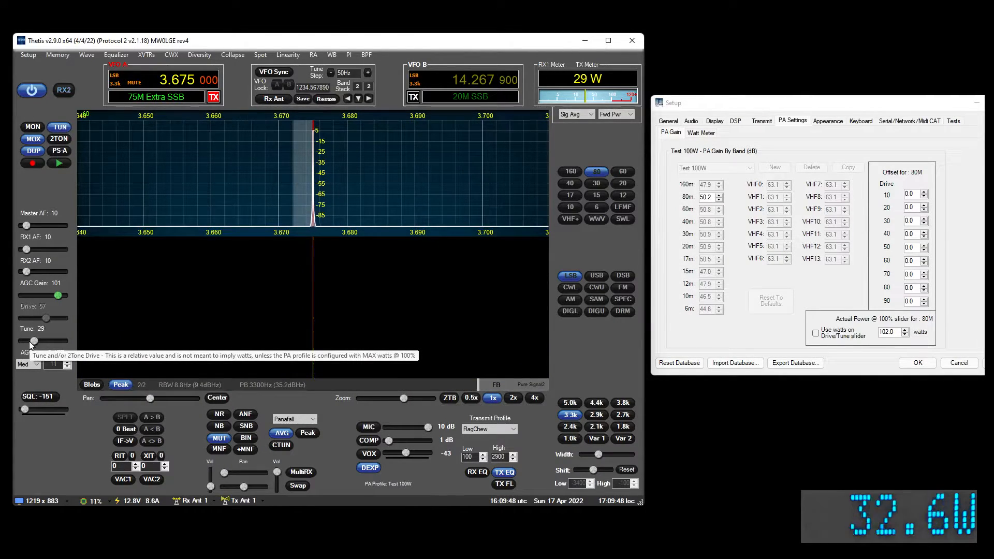
scroll(29, 344, "up", 10)
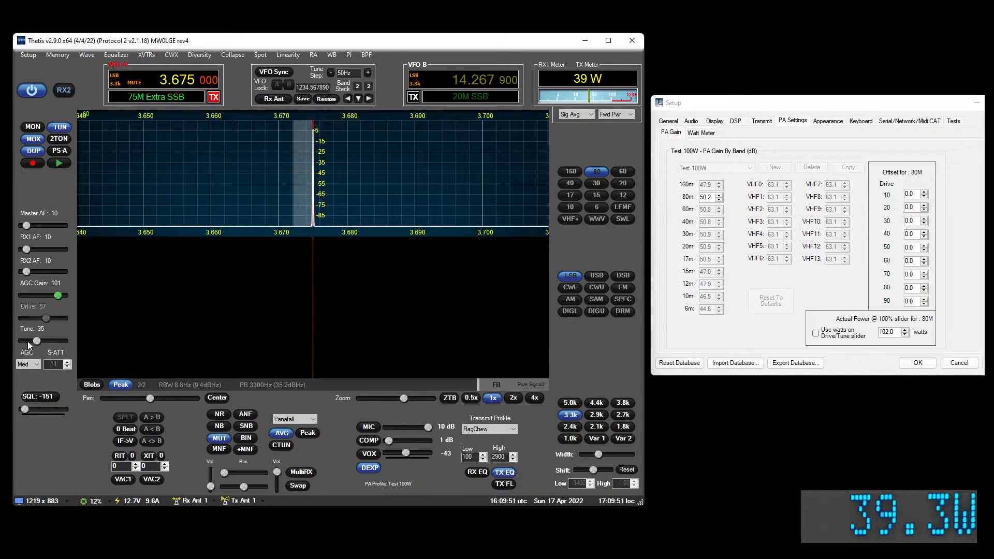
scroll(28, 341, "up", 10)
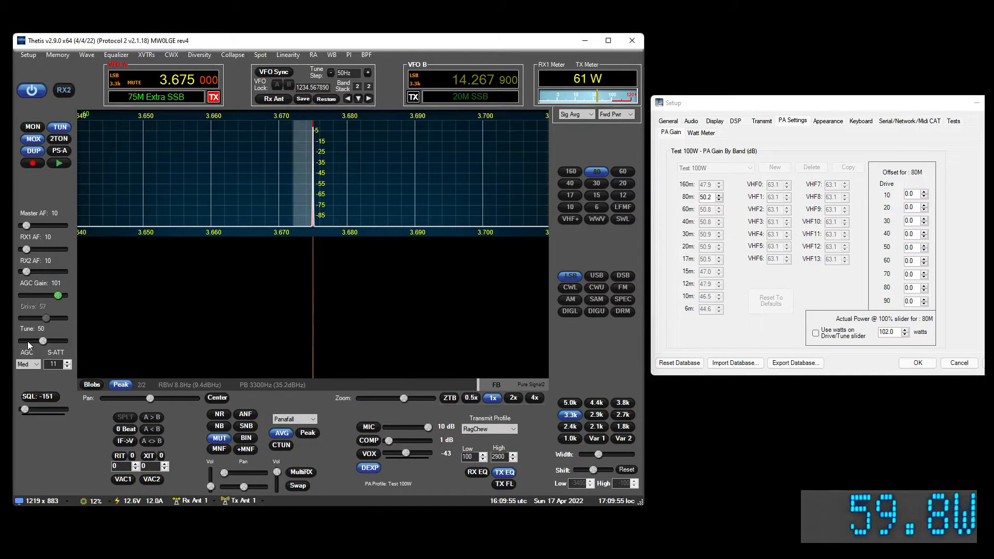
scroll(43, 343, "up", 10)
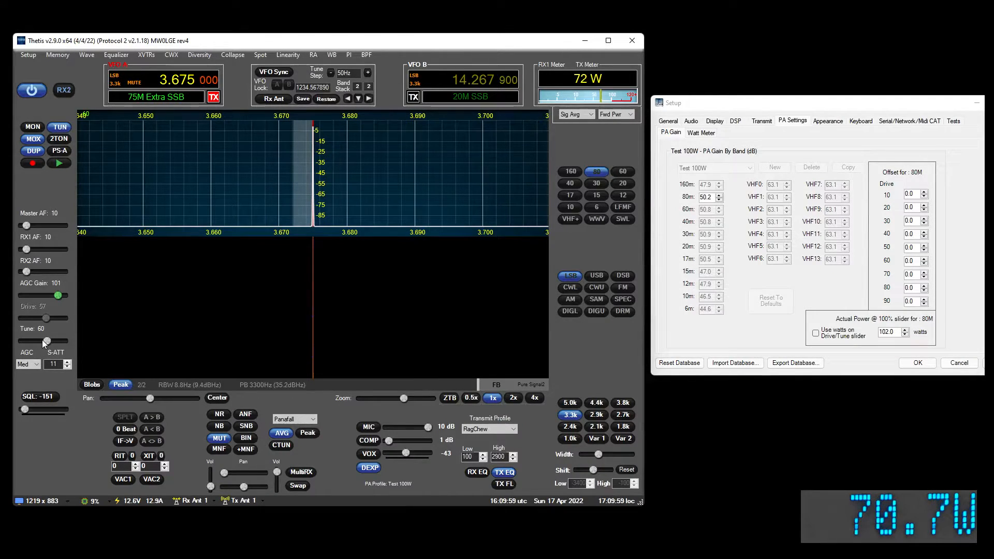
scroll(42, 341, "up", 10)
scroll(44, 343, "up", 9)
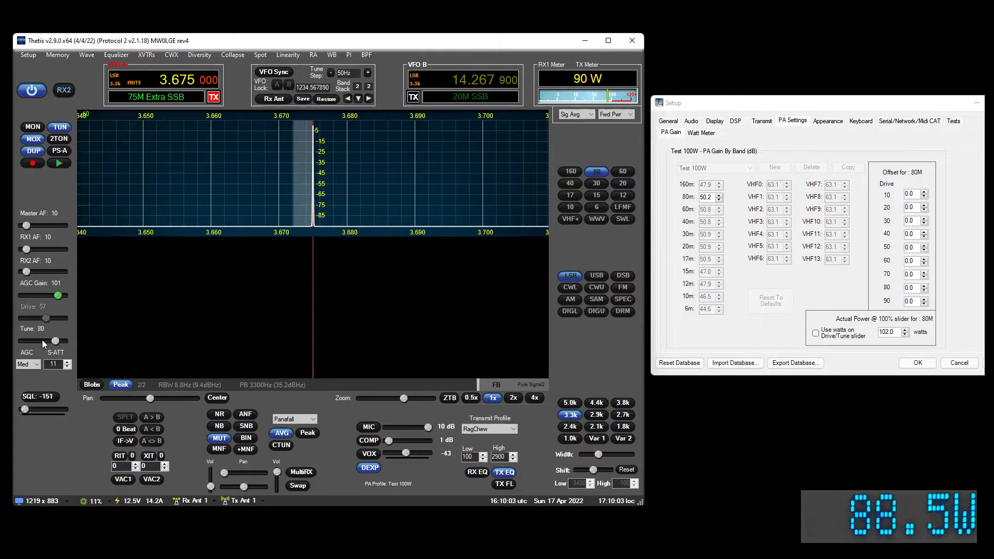
scroll(43, 343, "up", 10)
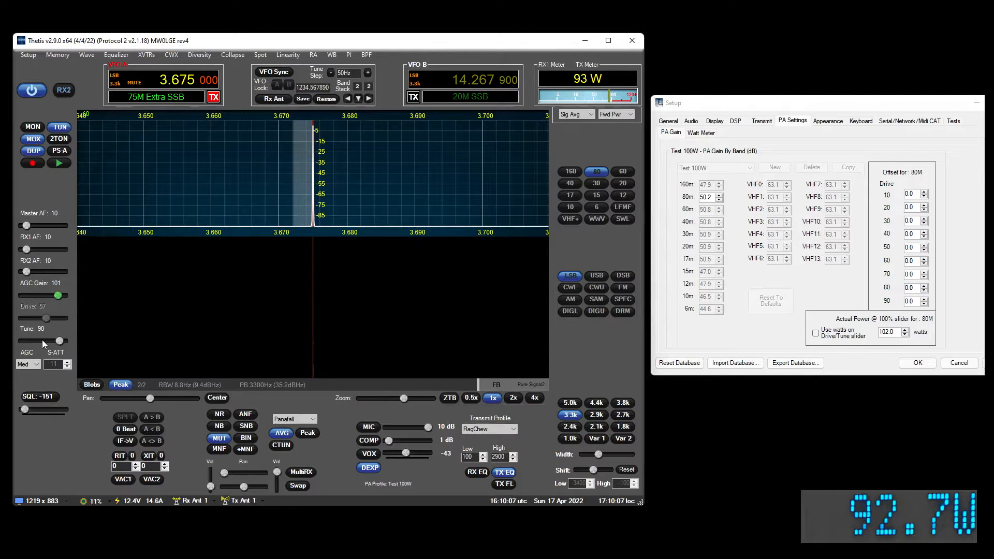
left_click_drag(60, 340, 23, 341)
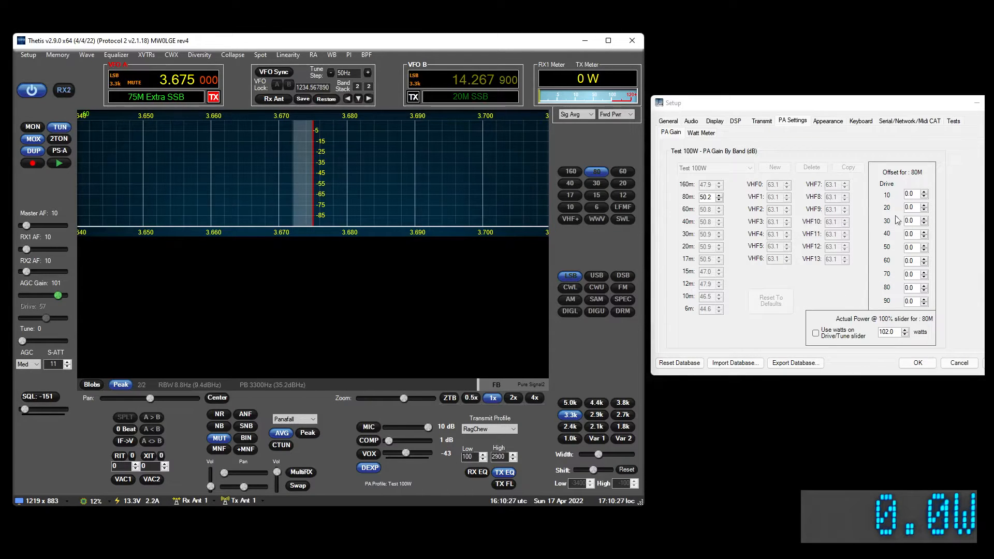
left_click(60, 126)
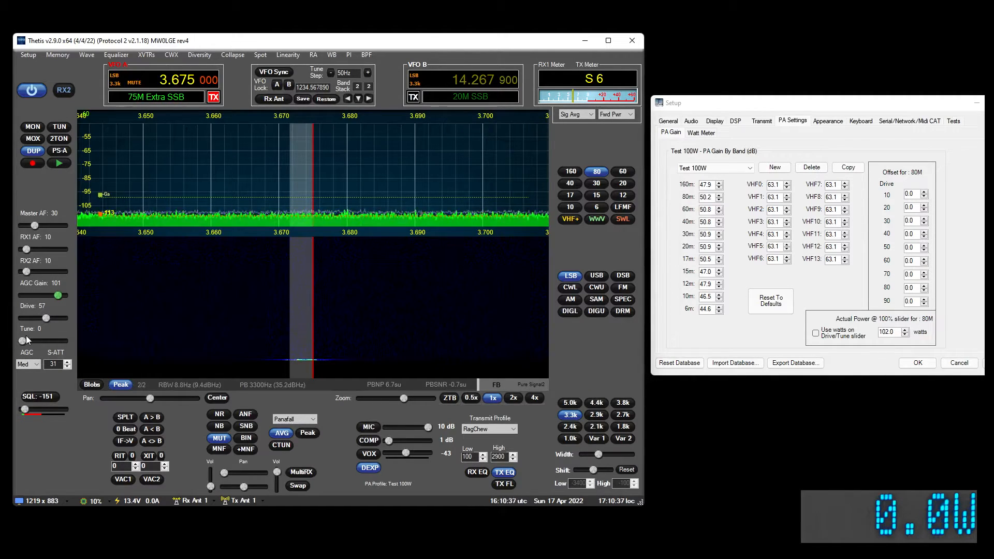
Transmit a tune carrier at Tune 100, reduce Tune to 10, and enable watts on the Drive/Tune slider
left_click_drag(22, 340, 64, 340)
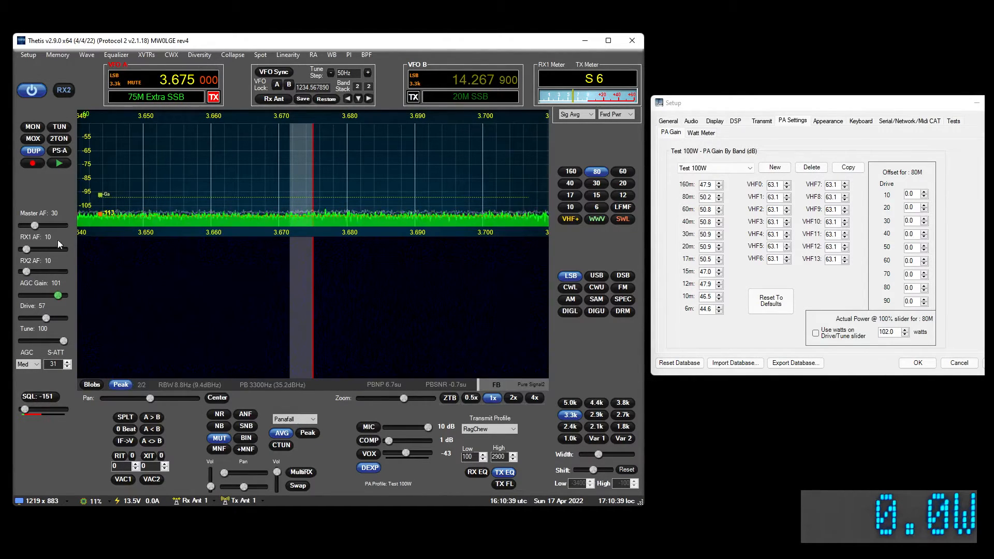
left_click(59, 126)
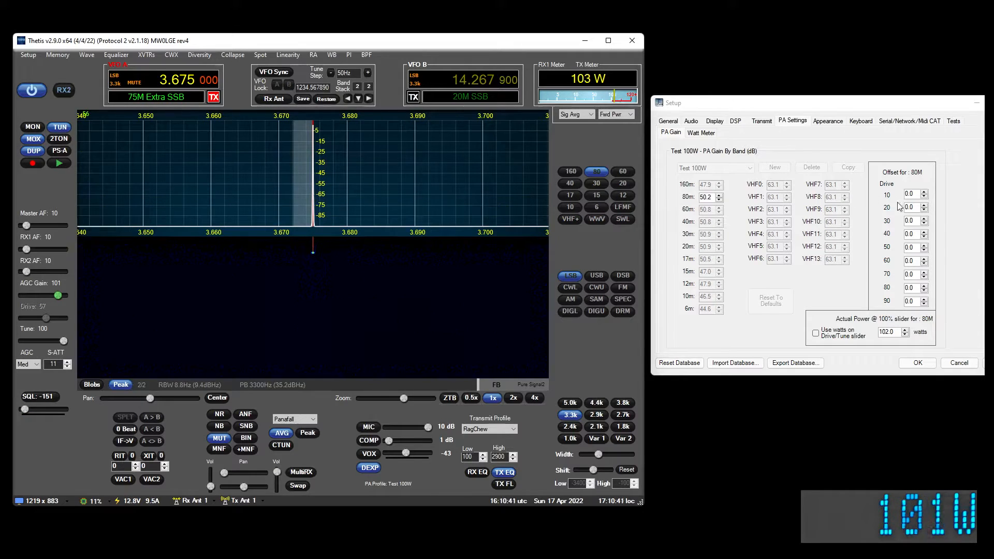
left_click(915, 194)
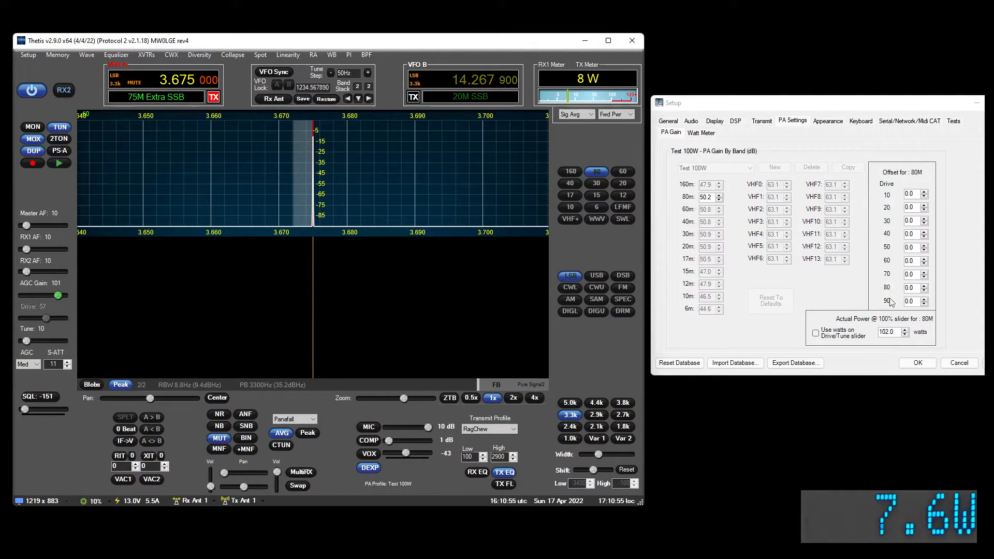
left_click(827, 334)
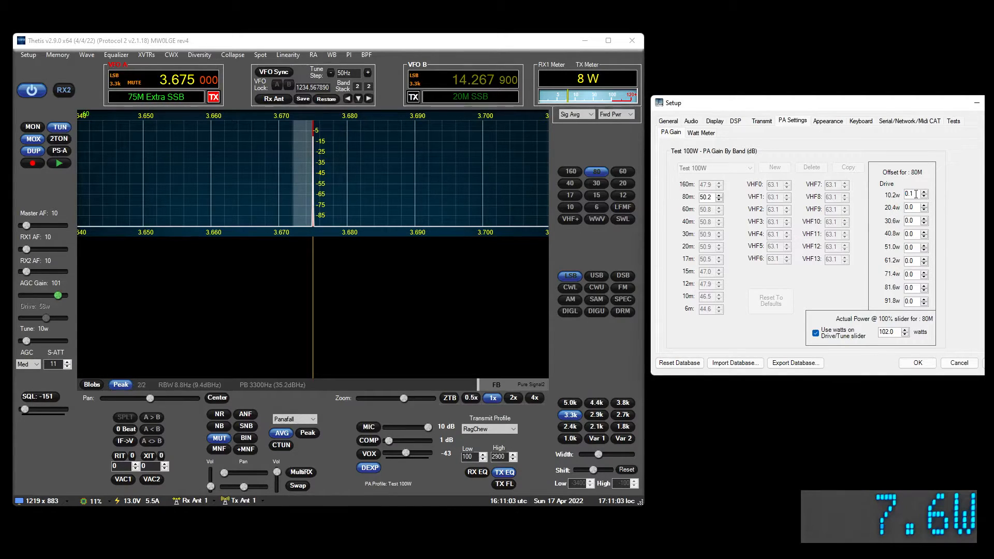
Fine-tune the 80M drive offset at 10.2w to 0.8 while transmitting the tune carrier at 10w
scroll(915, 194, "up", 1)
scroll(915, 194, "up", 2)
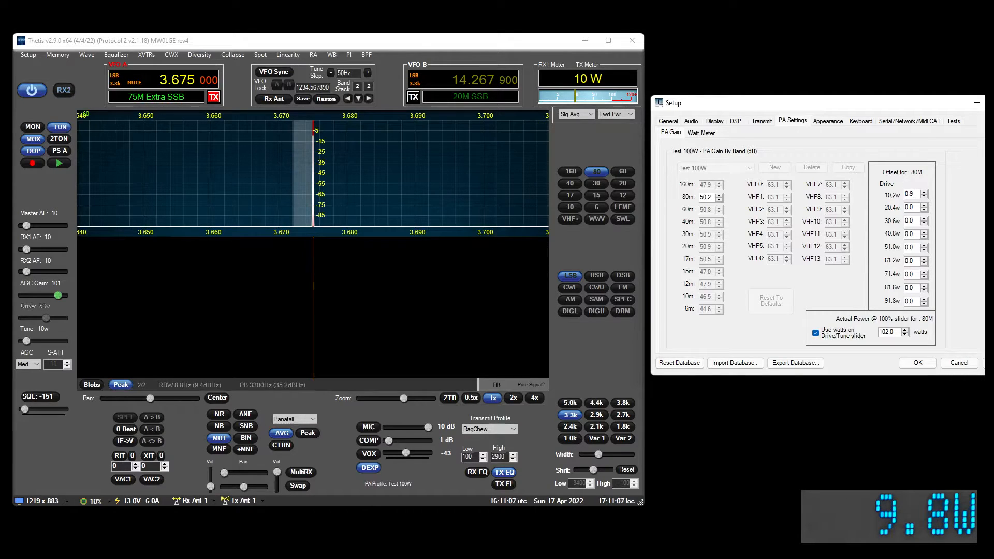
scroll(916, 194, "up", 1)
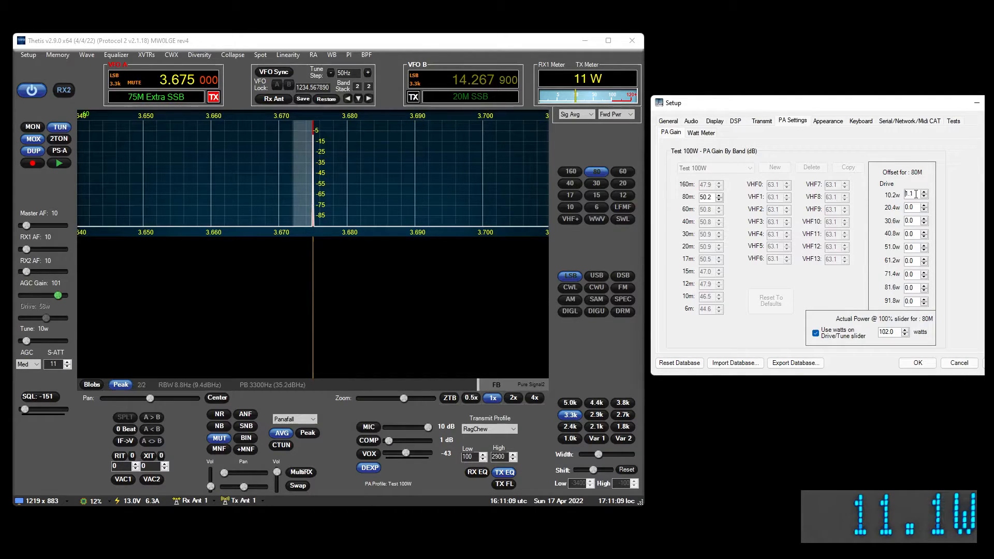
scroll(916, 194, "down", 1)
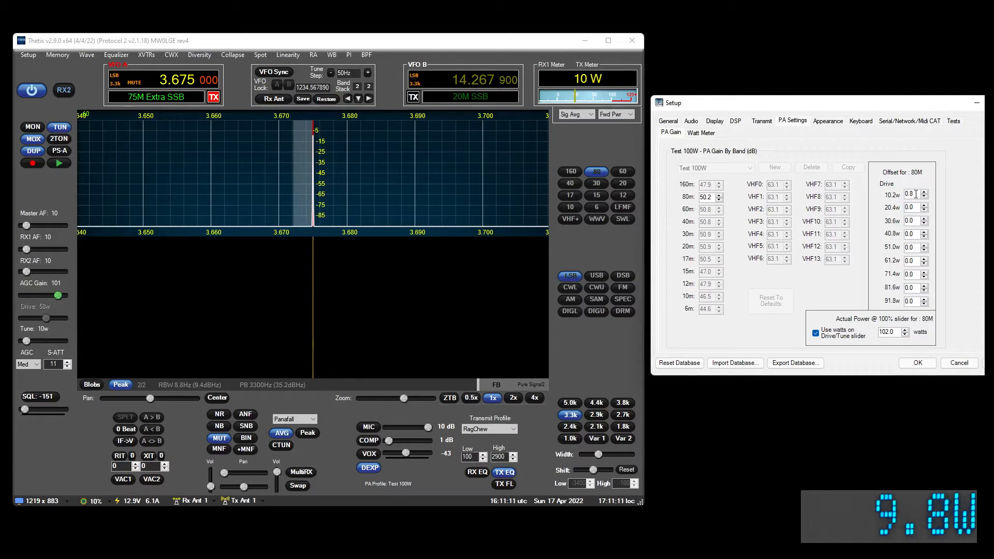
scroll(915, 195, "up", 2)
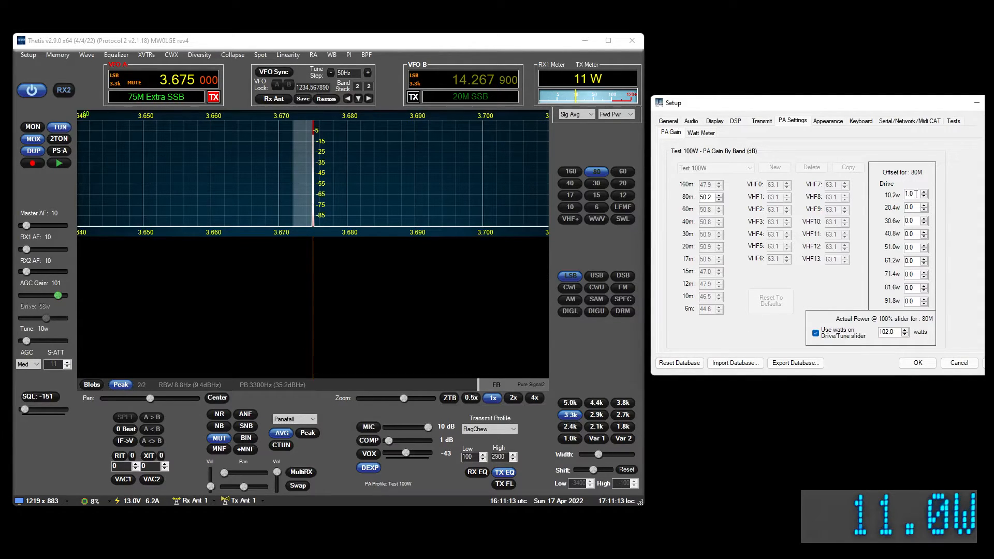
scroll(915, 194, "down", 3)
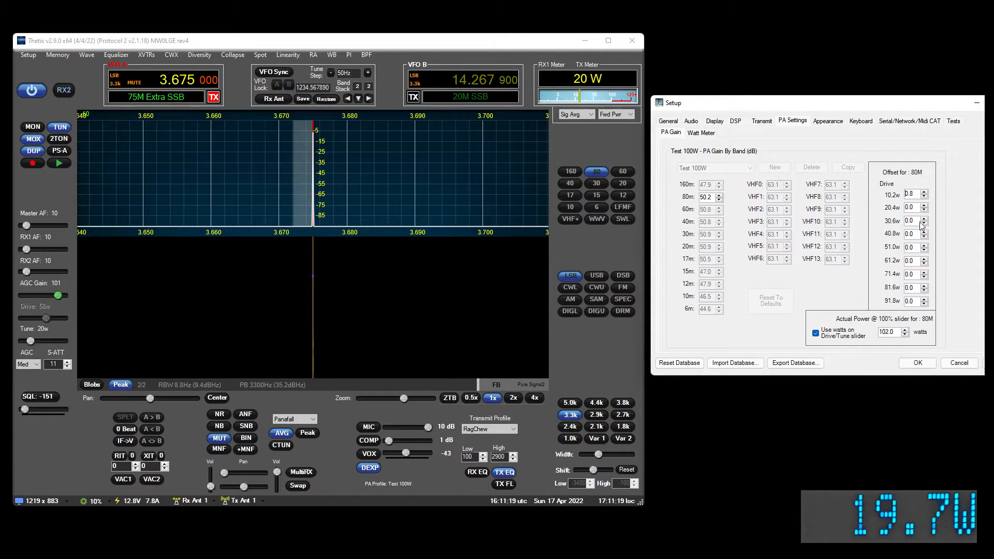
Raise Tune through 20w to 30w and 40w, setting the 80M drive offsets to -0.4 at 30.6w and -0.5 at 40.8w
scroll(917, 218, "up", 1)
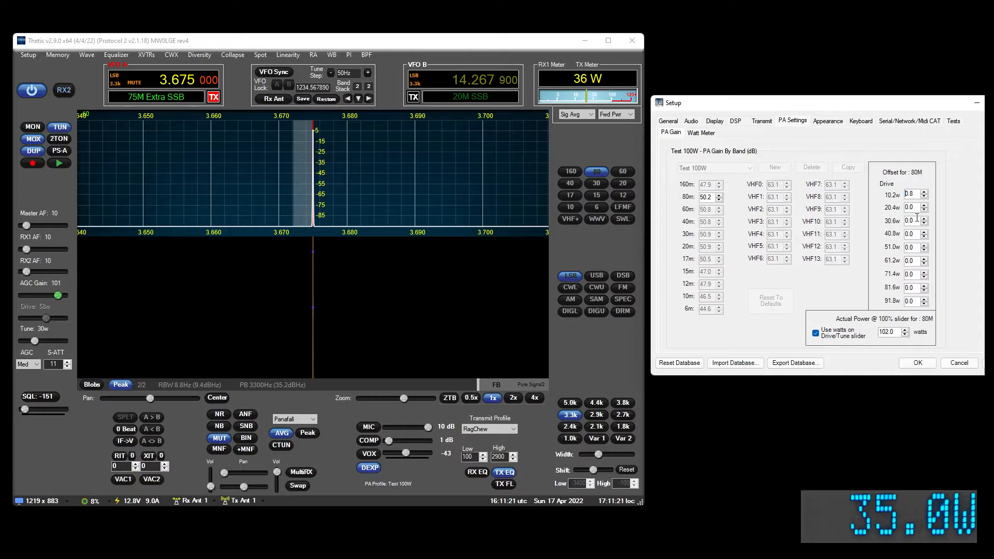
scroll(916, 218, "down", 2)
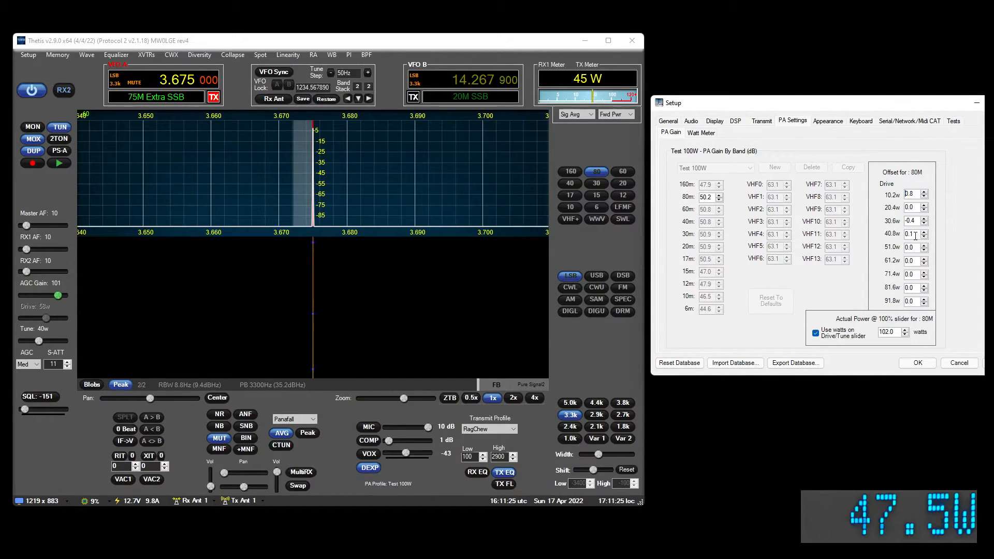
scroll(915, 236, "down", 5)
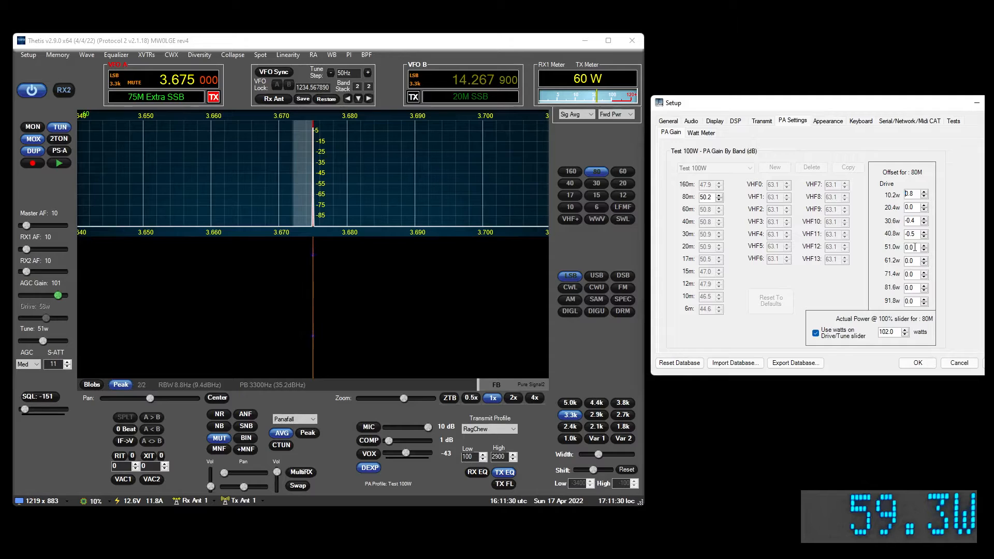
With Tune at 51w and 61w, set the 80M drive offsets to -0.6 at 51.0w and -0.5 at 61.2w
scroll(915, 247, "down", 3)
scroll(915, 247, "down", 2)
scroll(916, 248, "down", 1)
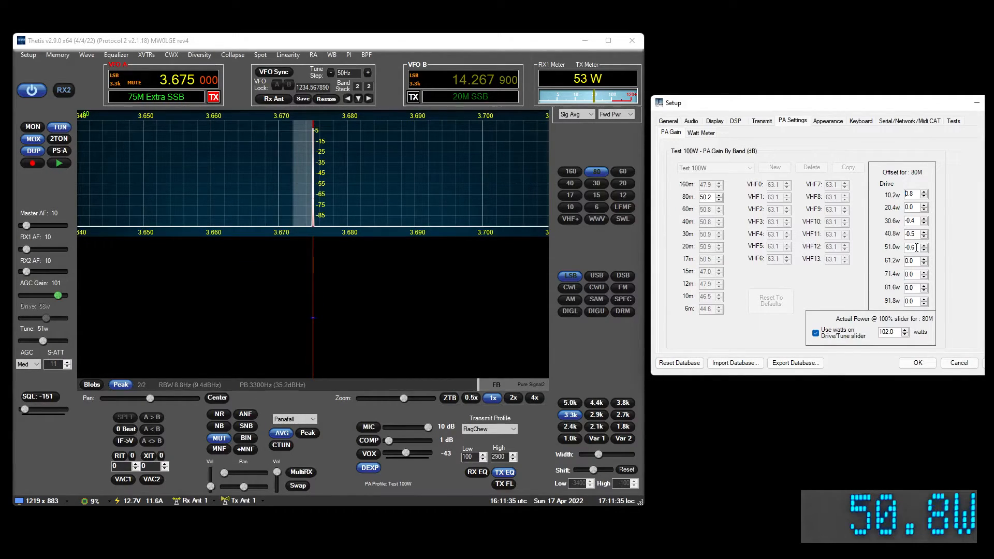
scroll(915, 260, "up", 1)
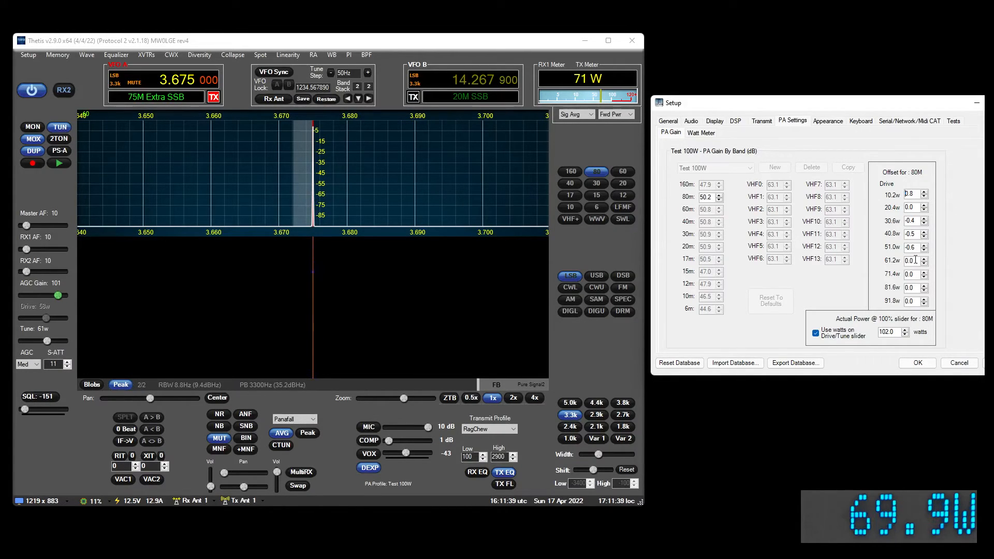
scroll(916, 260, "down", 3)
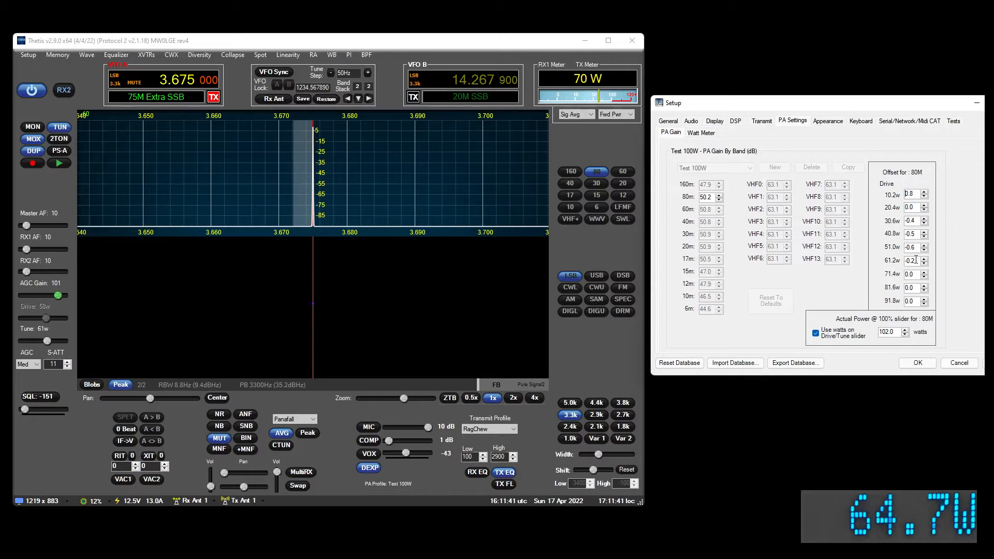
scroll(916, 260, "down", 1)
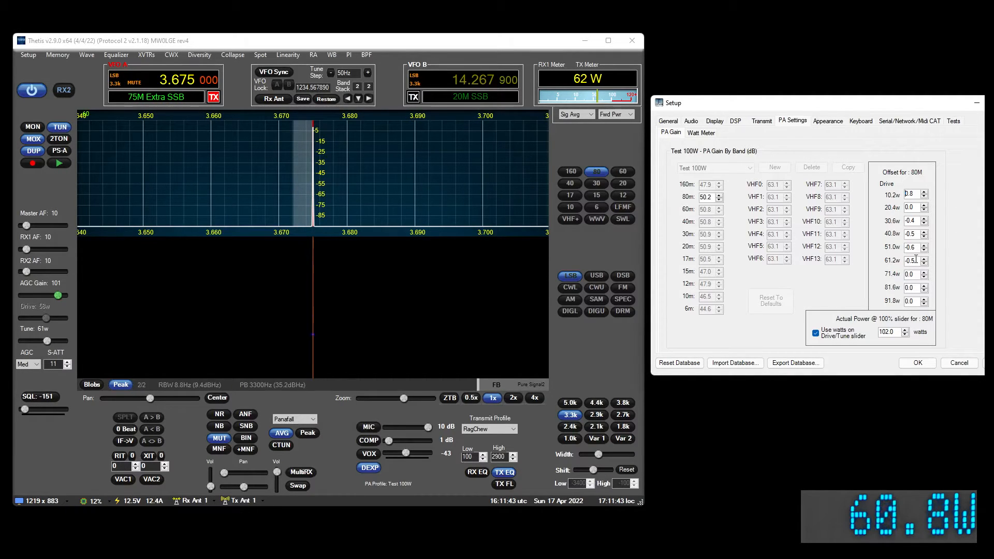
Set the 80M drive offset at 71.4w to -0.5 with Tune at 71w
left_click(918, 275)
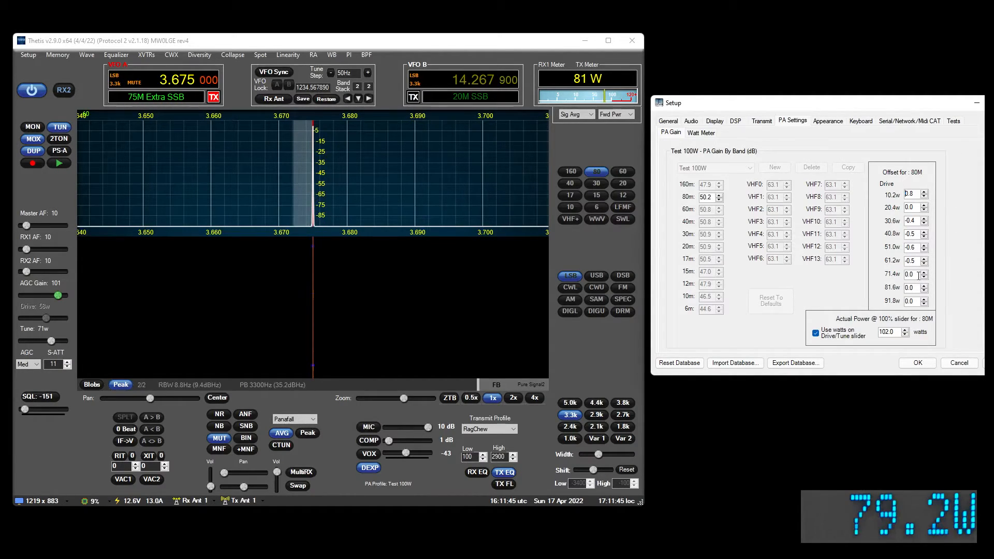
scroll(918, 275, "down", 4)
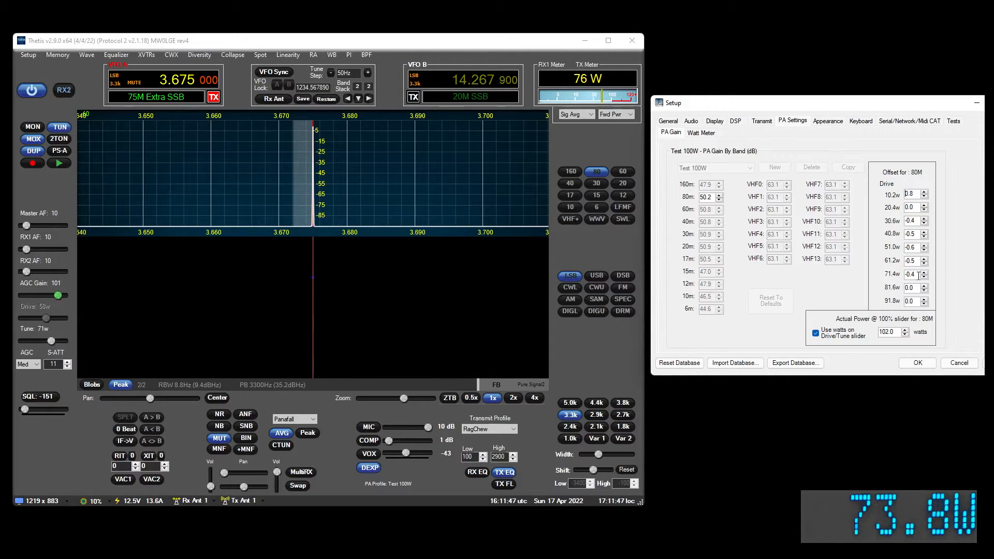
scroll(918, 275, "down", 1)
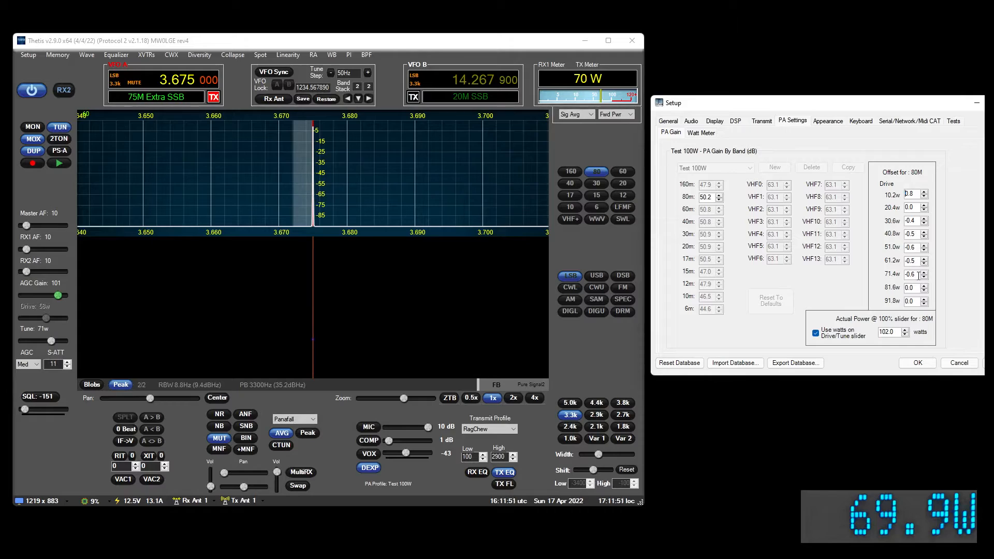
scroll(919, 274, "up", 1)
scroll(919, 288, "down", 1)
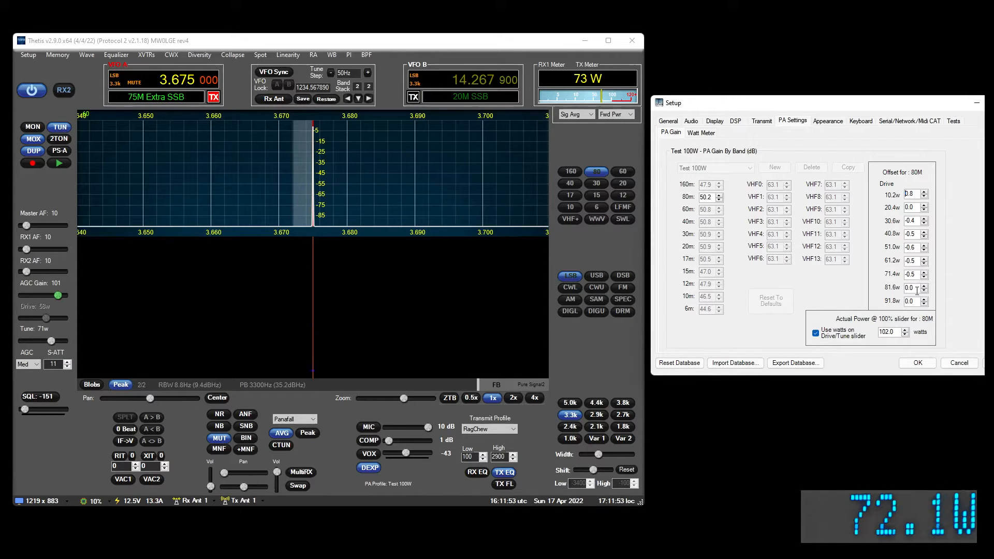
Set the 80M drive offset at 81.6w to -0.4, check the output at Tune 91w, and stop transmitting
scroll(916, 288, "down", 3)
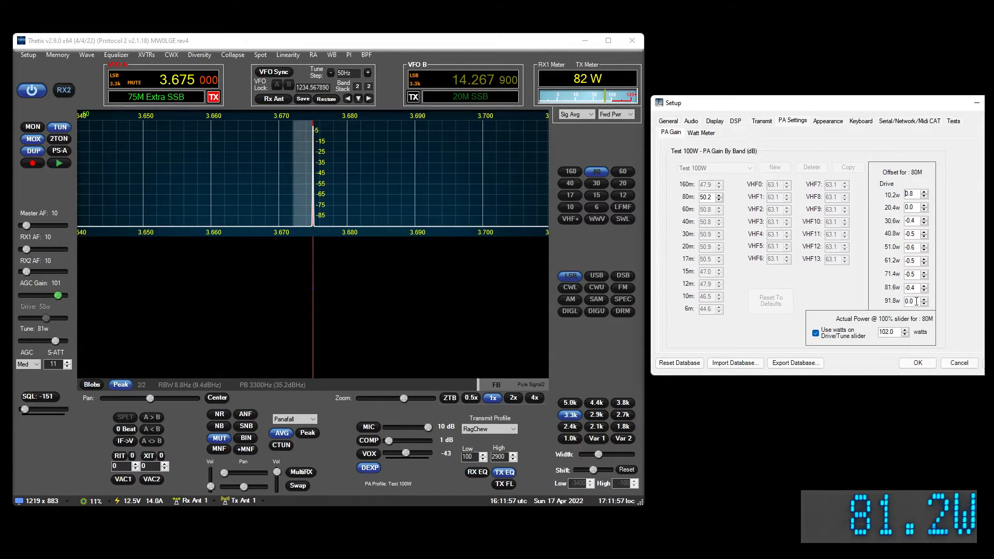
left_click(914, 301)
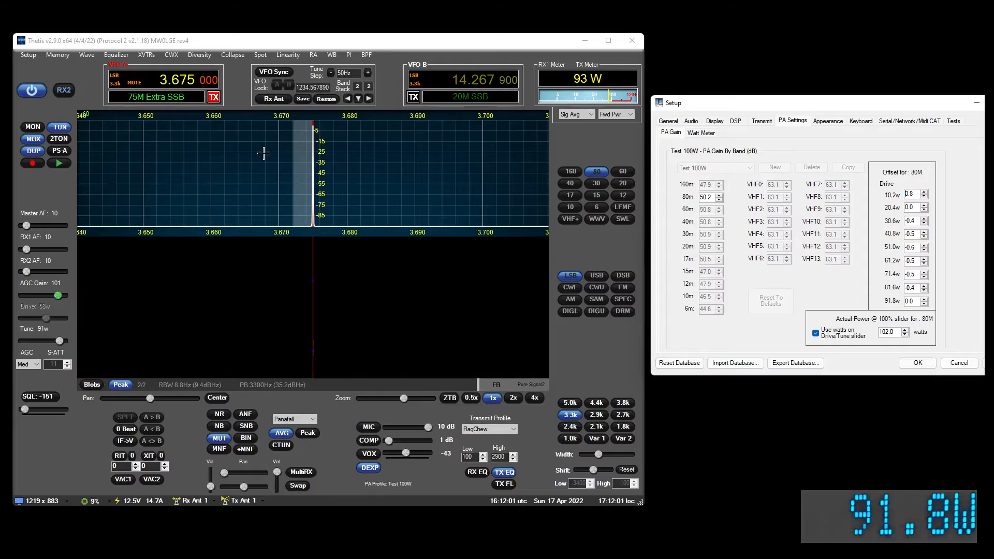
left_click(60, 126)
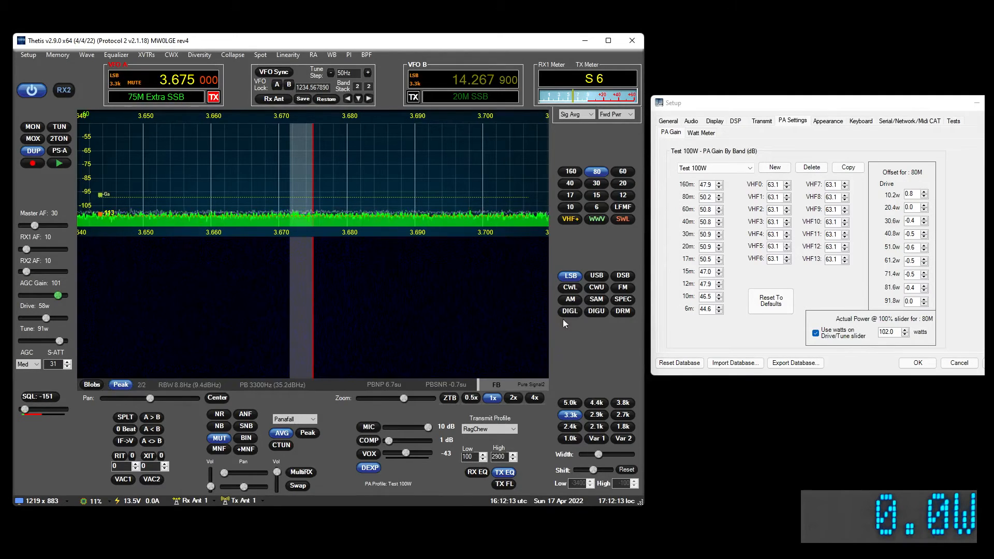
Transmit a tune carrier with Tune at 26w, and compare the output power at settings up to 86w, including 84w
left_click_drag(60, 340, 32, 342)
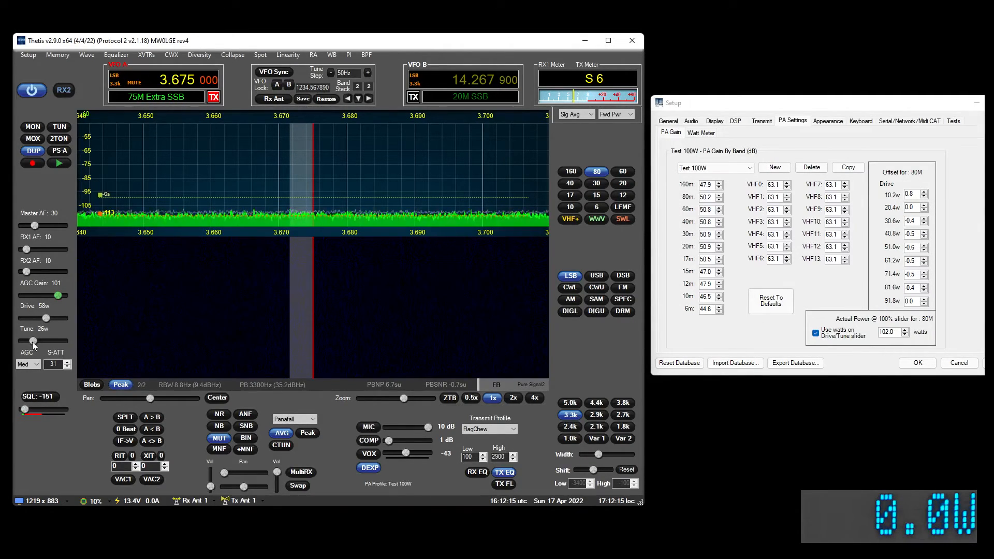
left_click(60, 127)
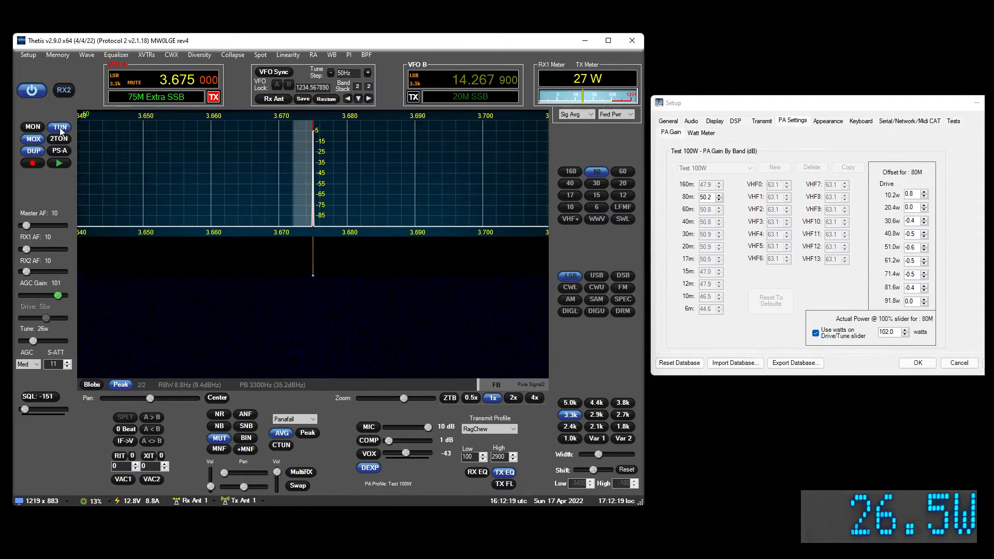
left_click_drag(33, 342, 59, 343)
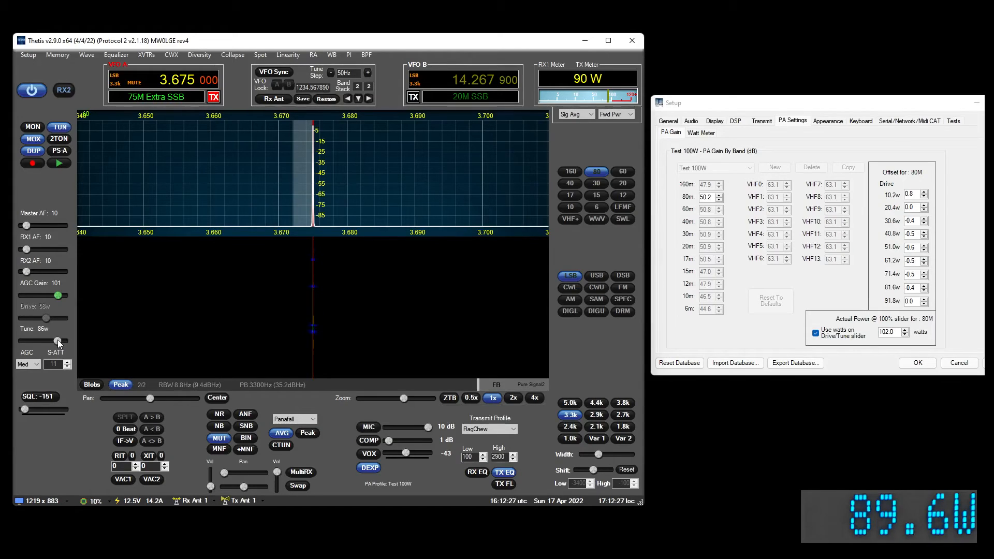
scroll(58, 340, "down", 1)
scroll(57, 341, "up", 1)
scroll(57, 341, "up", 1)
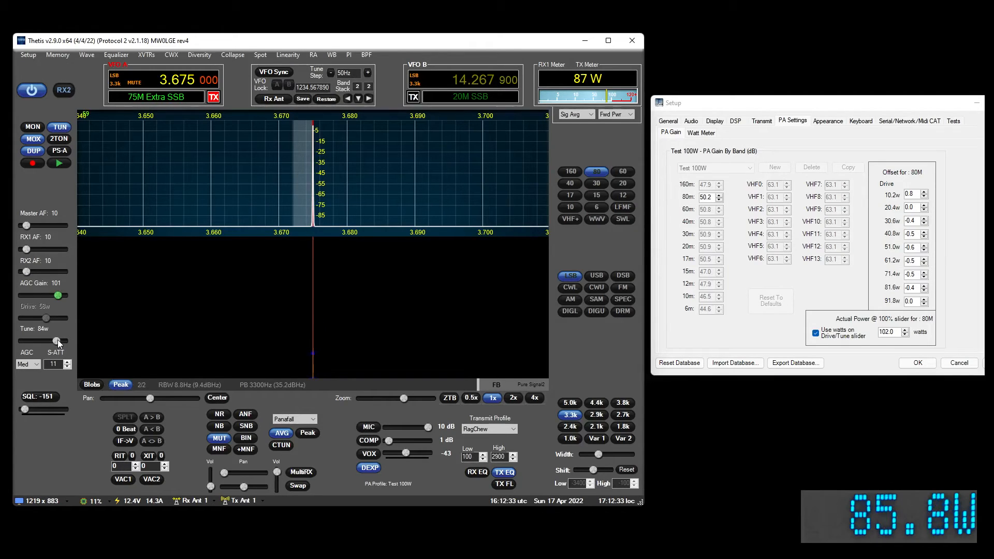
scroll(58, 341, "up", 1)
scroll(58, 341, "down", 1)
Check the output power with Tune at 102w and 62w, and stop transmitting
left_click_drag(57, 340, 69, 340)
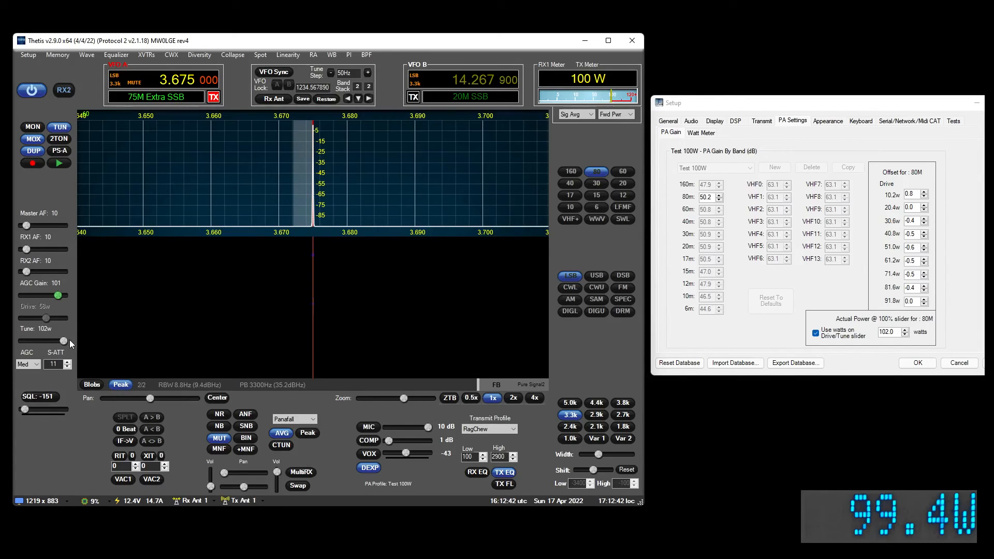
mouse_move(61, 341)
left_mouse_down()
mouse_move(33, 340)
mouse_move(60, 341)
mouse_move(35, 344)
mouse_move(47, 343)
left_mouse_up()
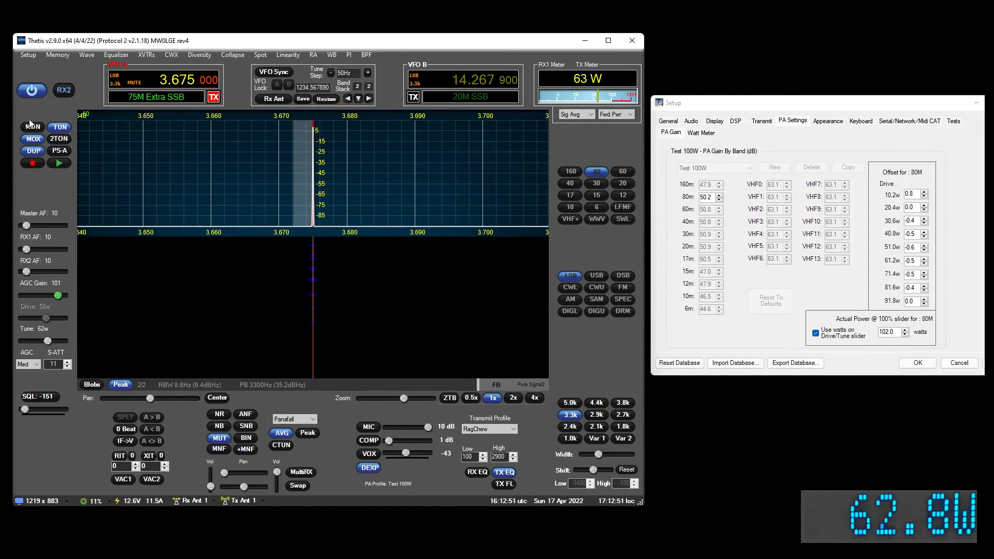
left_click(57, 131)
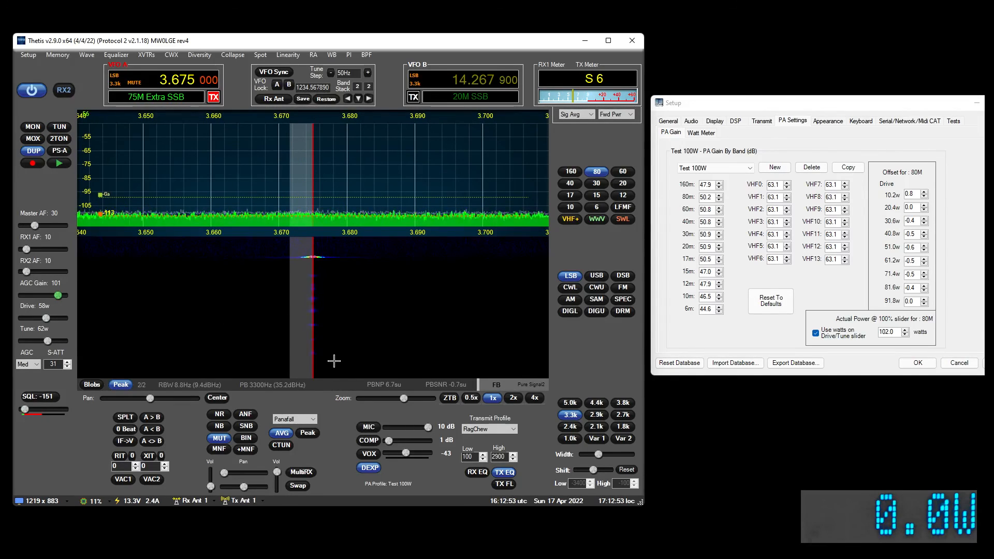